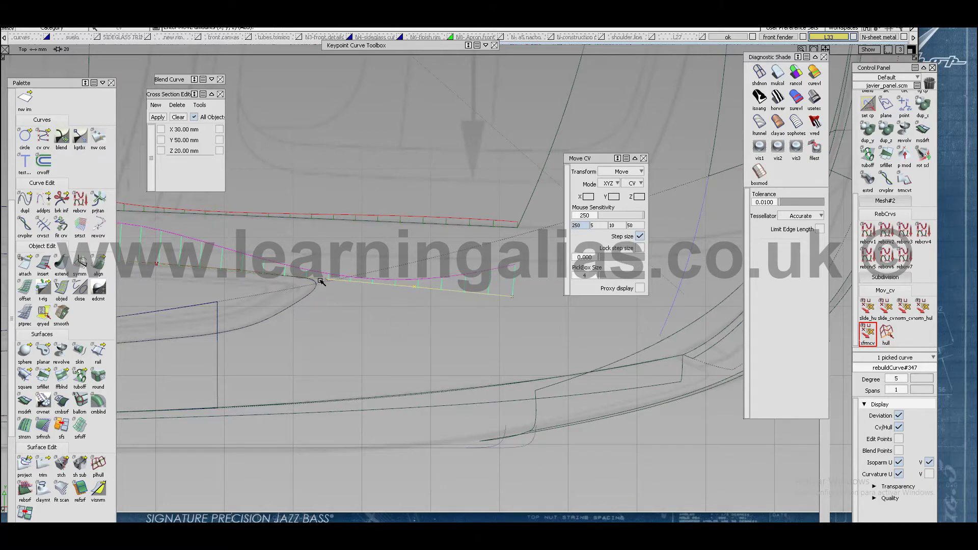
# Step: Drag the curve's CVs until its curvature comb runs smoothly with no inflection
pyautogui.moveTo(325, 280); pyautogui.dragTo(374, 353)
pyautogui.moveTo(417, 287)
pyautogui.mouseDown()
pyautogui.moveTo(515, 303)
pyautogui.moveTo(513, 295)
pyautogui.mouseUp()
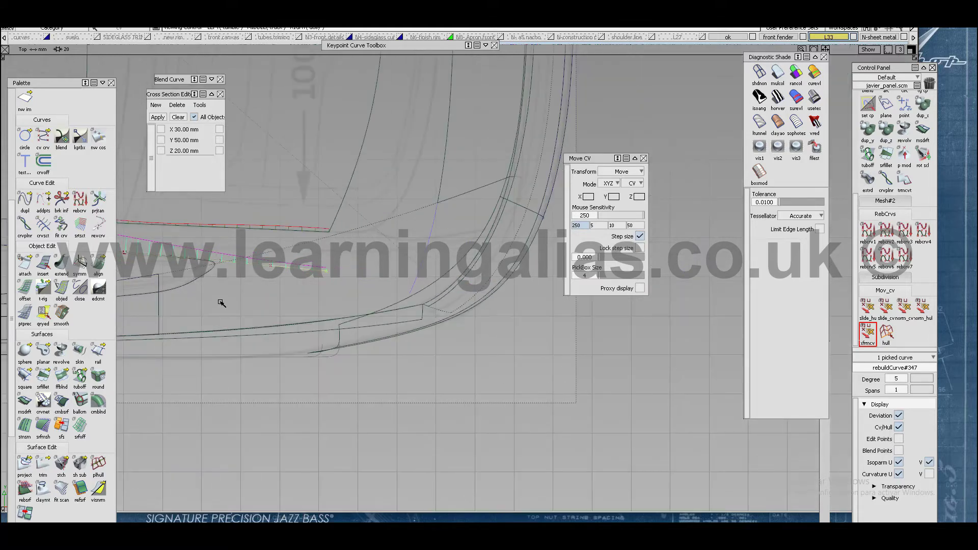
pyautogui.keyDown('alt'); pyautogui.keyDown('shift'); pyautogui.moveTo(318, 310); pyautogui.dragTo(360, 308, button='right'); pyautogui.keyUp('shift'); pyautogui.keyUp('alt')
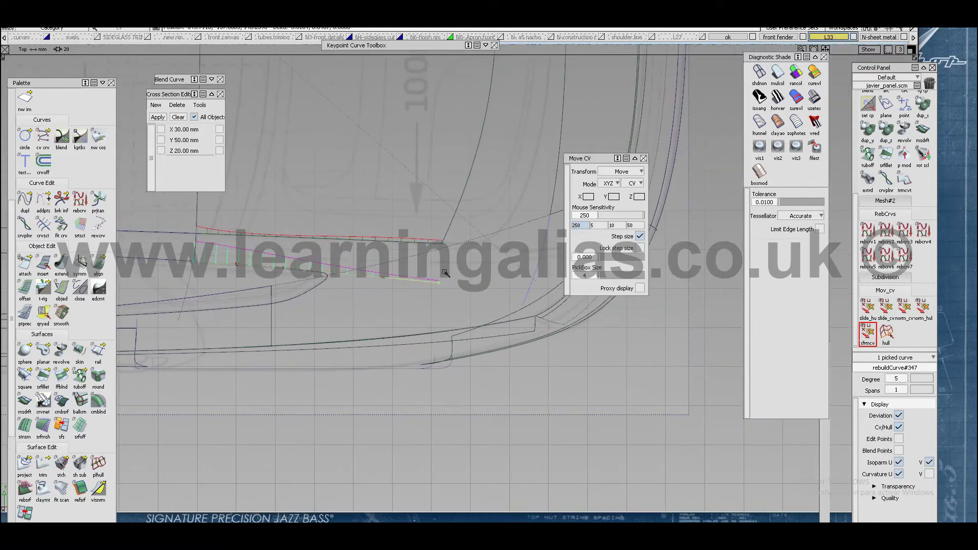
# Step: Build the two-rail birail surface across the C-pillar and orbit around to inspect it
pyautogui.click(442, 200)
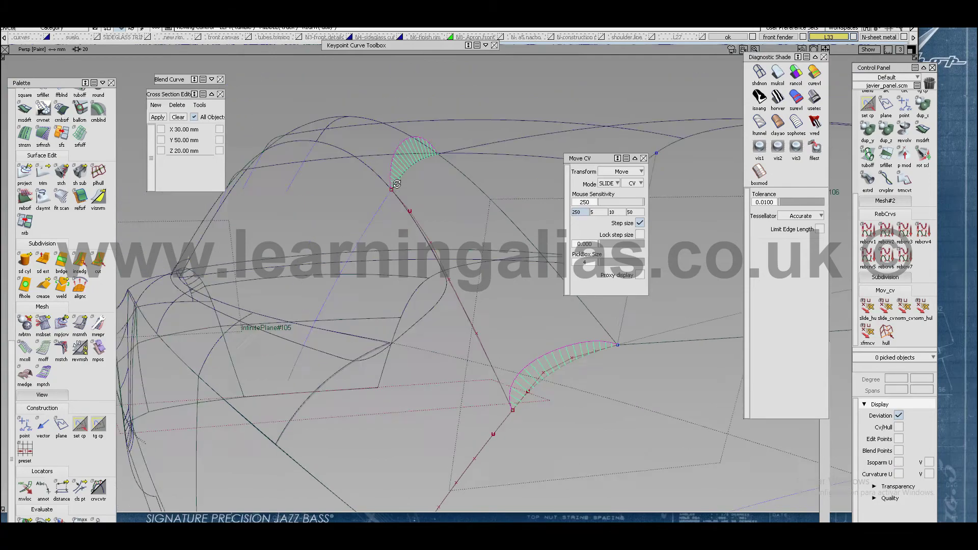
pyautogui.moveTo(388, 135)
pyautogui.keyDown('alt'); pyautogui.keyDown('shift'); pyautogui.mouseDown()
pyautogui.moveTo(357, 157)
pyautogui.moveTo(403, 163)
pyautogui.mouseUp(); pyautogui.keyUp('shift'); pyautogui.keyUp('alt')
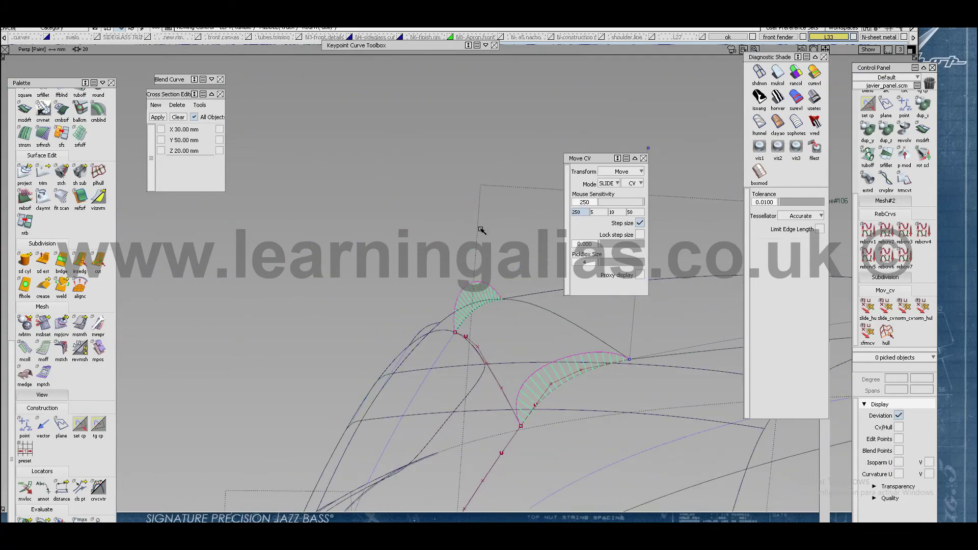
pyautogui.moveTo(480, 229)
pyautogui.keyDown('alt'); pyautogui.keyDown('shift'); pyautogui.mouseDown()
pyautogui.moveTo(458, 190)
pyautogui.moveTo(374, 152)
pyautogui.moveTo(508, 211)
pyautogui.moveTo(452, 217)
pyautogui.mouseUp(); pyautogui.keyUp('shift'); pyautogui.keyUp('alt')
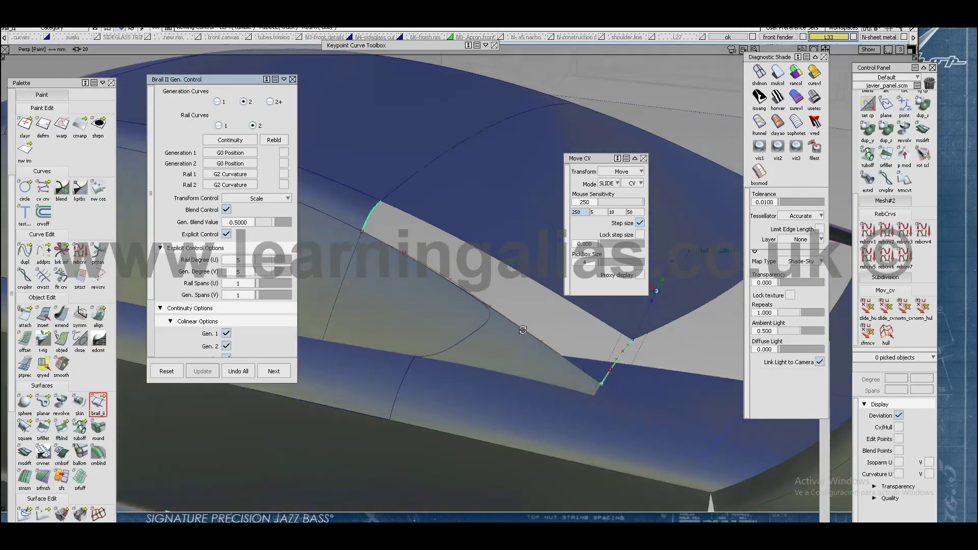
pyautogui.keyDown('alt'); pyautogui.keyDown('shift'); pyautogui.moveTo(522, 330); pyautogui.dragTo(380, 244); pyautogui.keyUp('shift'); pyautogui.keyUp('alt')
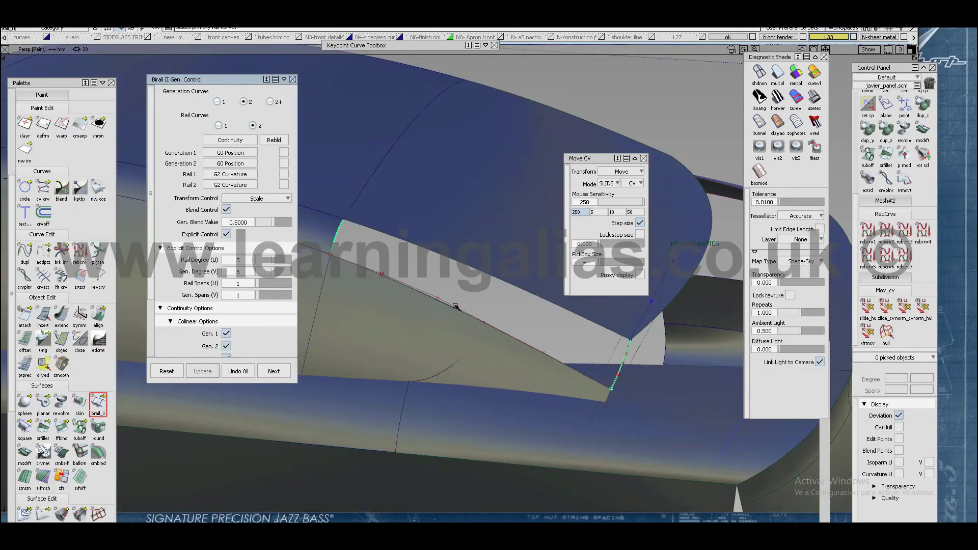